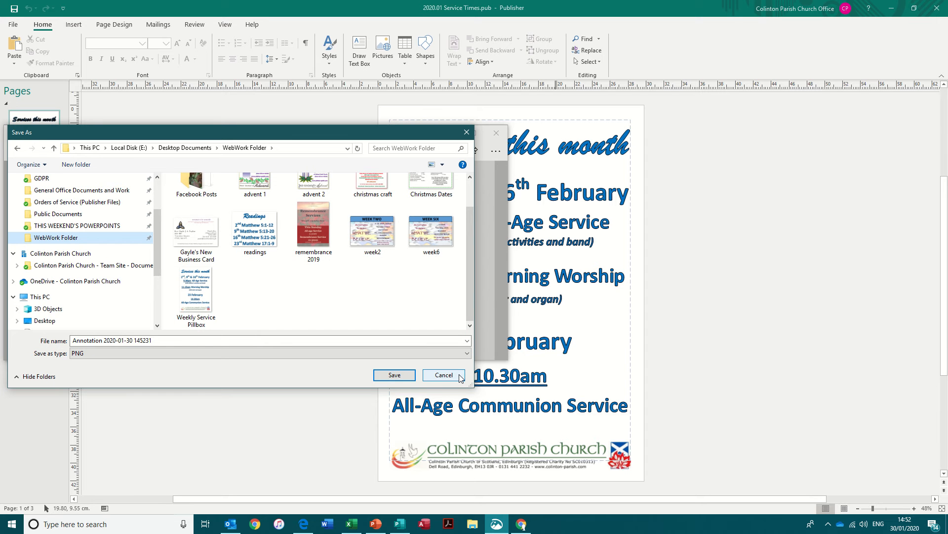
Step: Cancel saving the snip of the service times poster, and close Snip & Sketch and Publisher
click(443, 375)
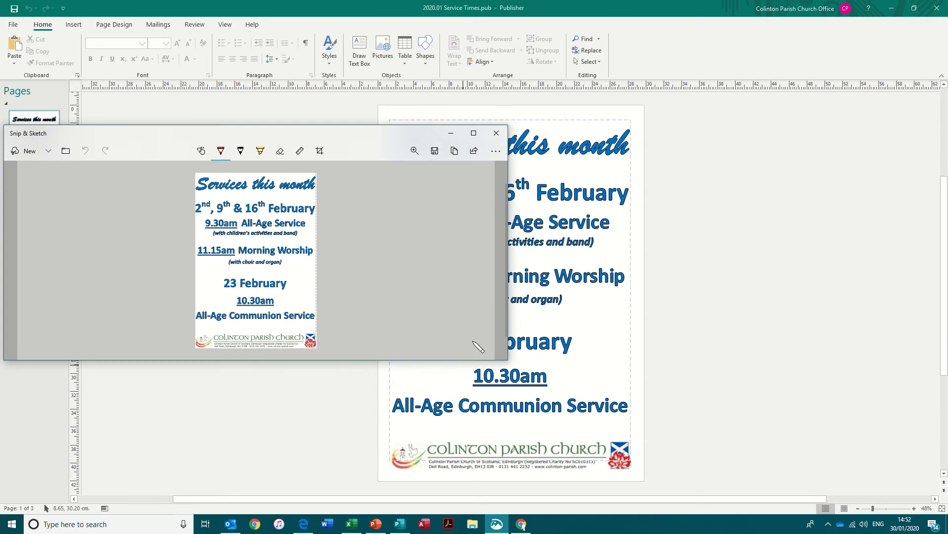
click(496, 132)
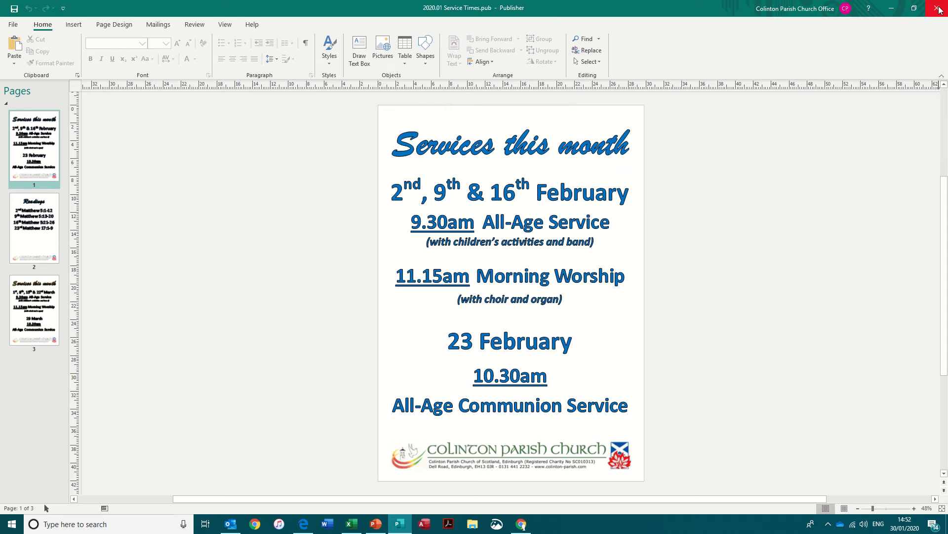
click(939, 10)
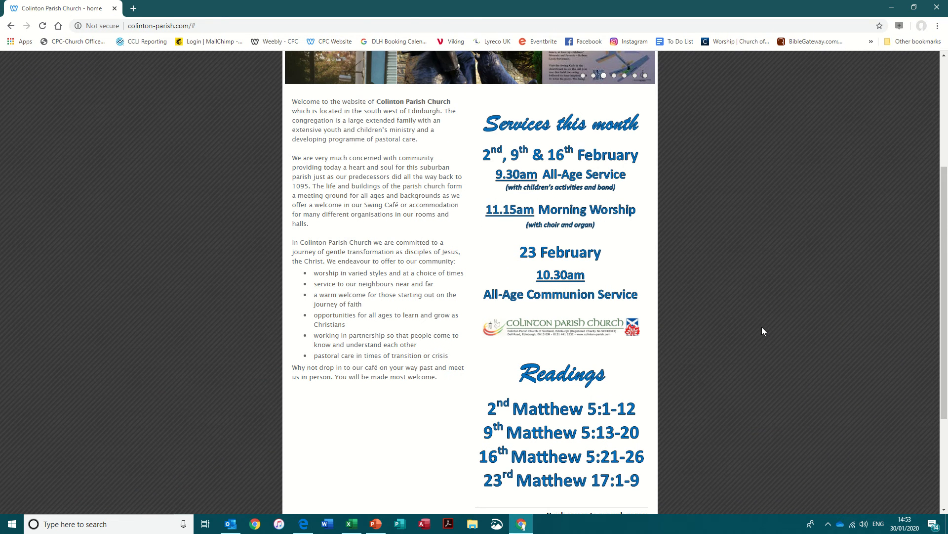
Step: Log in to Weebly in a new browser tab with the saved credentials and open the Colinton Parish Church site for editing
scroll(734, 346, up, 4)
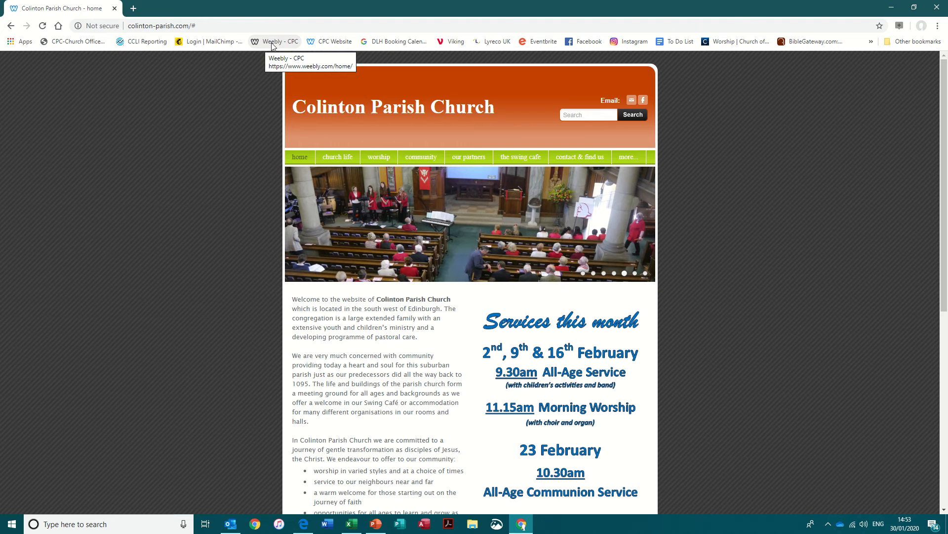
key(ctrl+t)
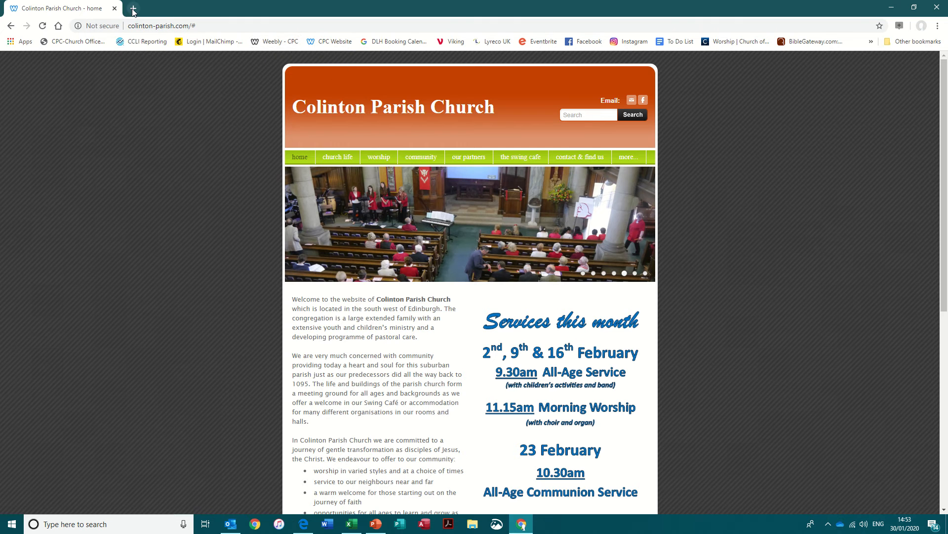
click(259, 43)
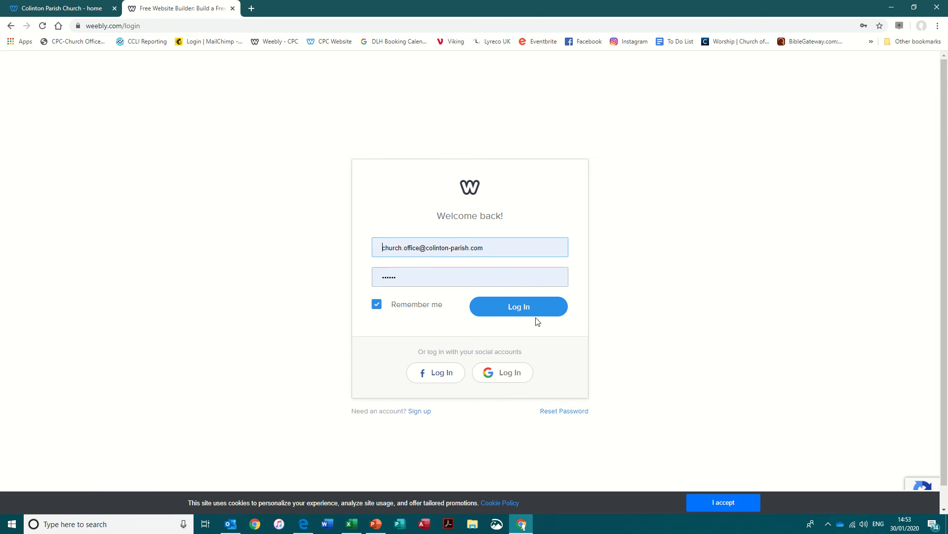
click(519, 308)
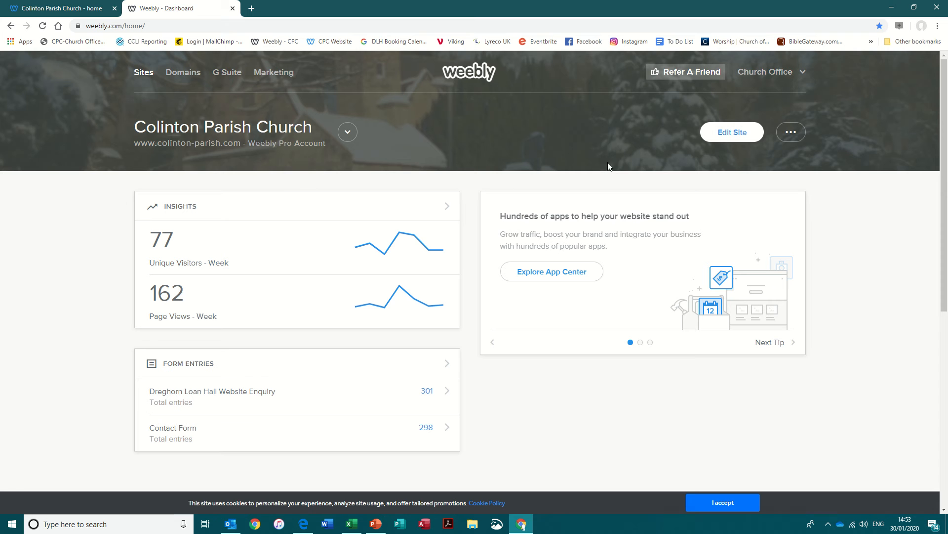
click(730, 138)
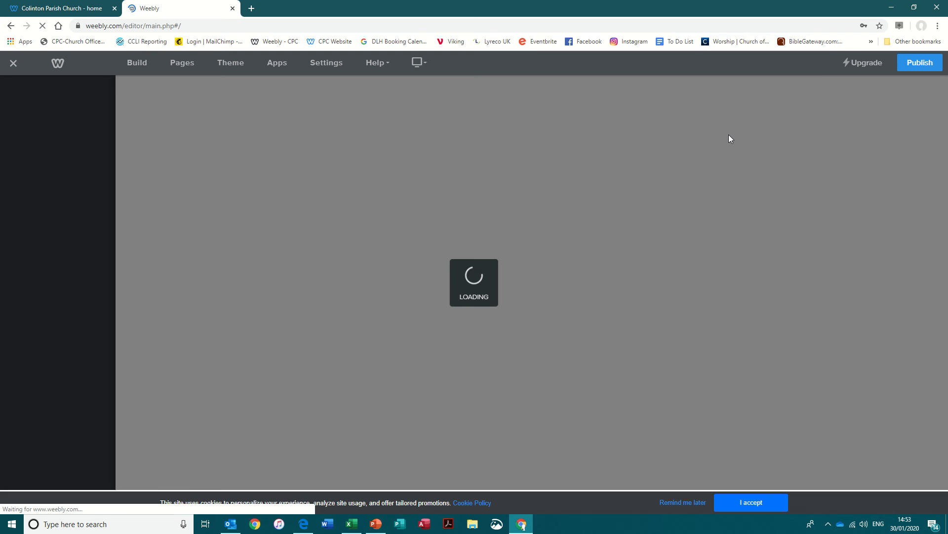
Step: Look over the home page in the editor, checking the editing options of the services image and the welcome text
scroll(747, 197, down, 5)
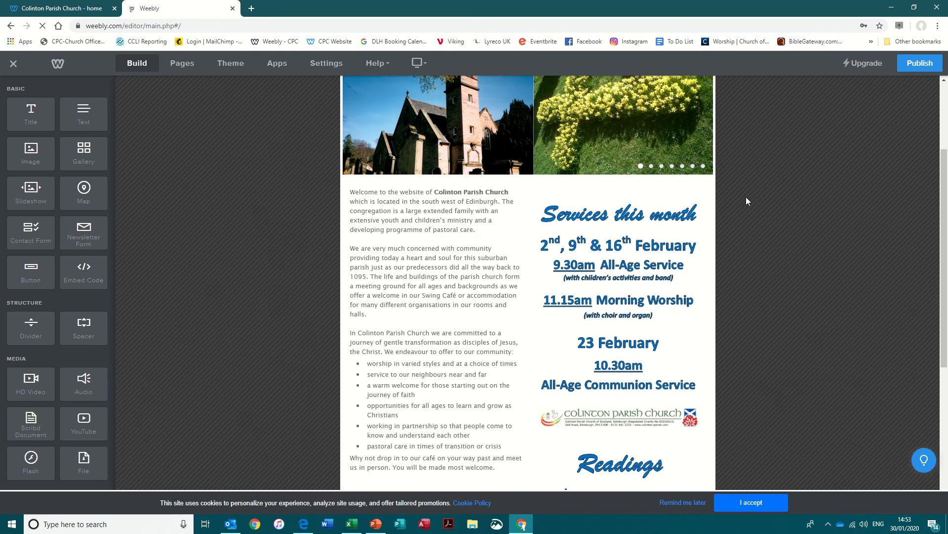
scroll(742, 208, up, 5)
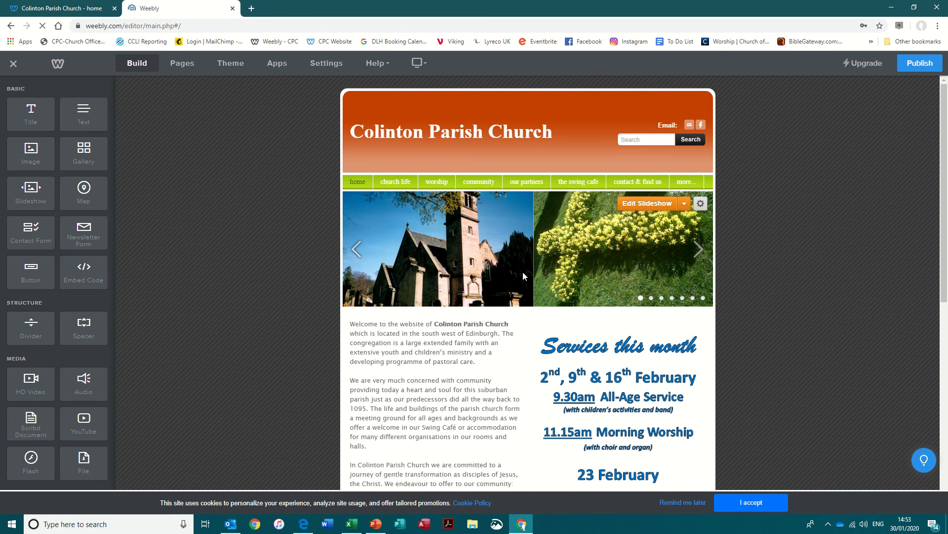
click(65, 8)
click(182, 11)
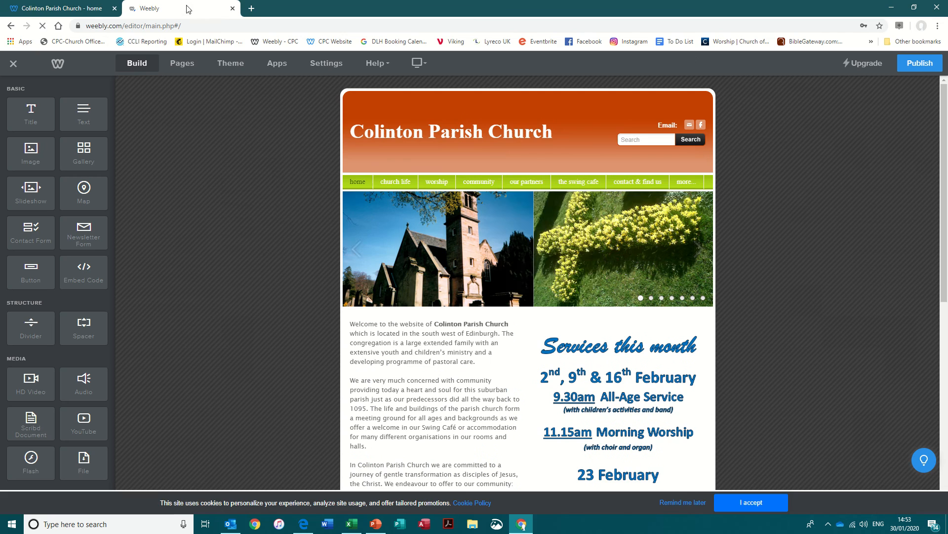
scroll(738, 281, down, 4)
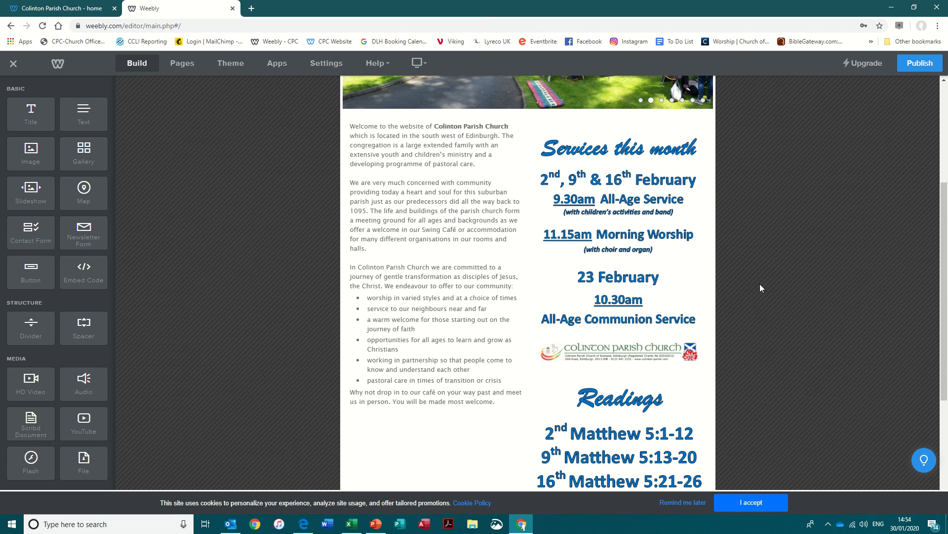
click(618, 205)
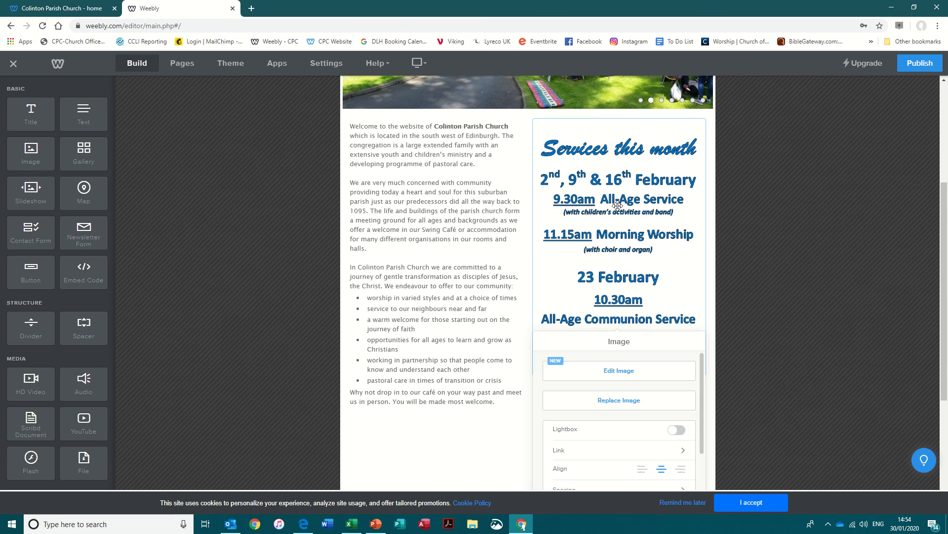
click(446, 183)
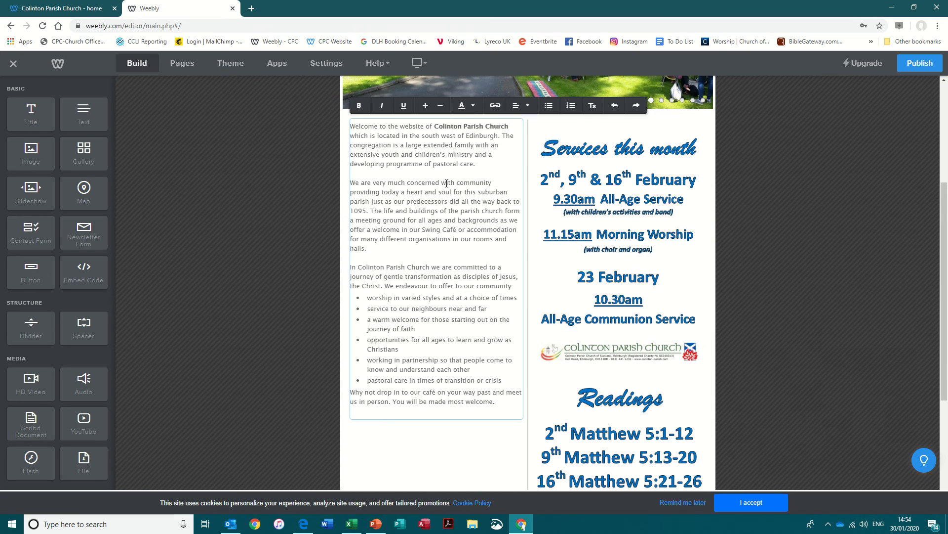
scroll(455, 206, up, 4)
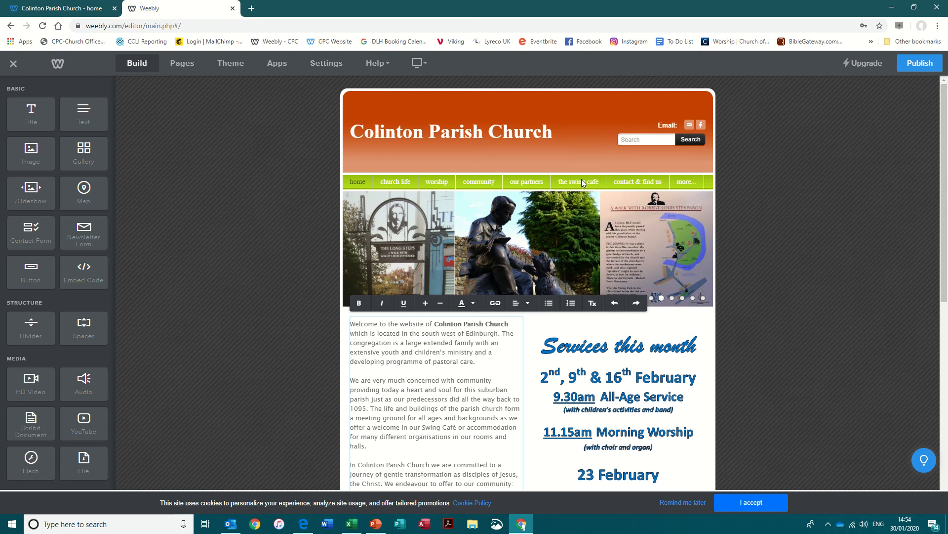
scroll(790, 301, down, 4)
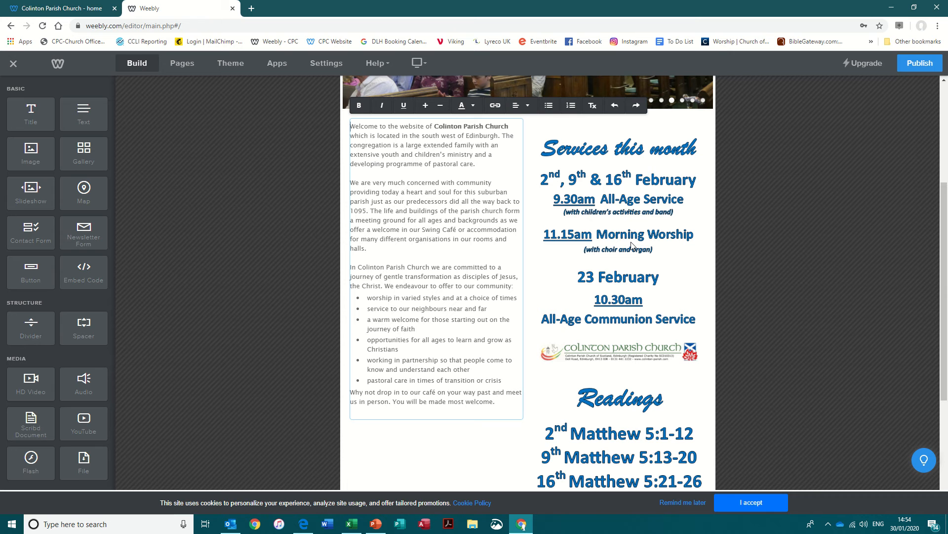
Step: Replace the Services this month image on the home page with Weekly Service Pillbox from the WebWork Folder
click(632, 245)
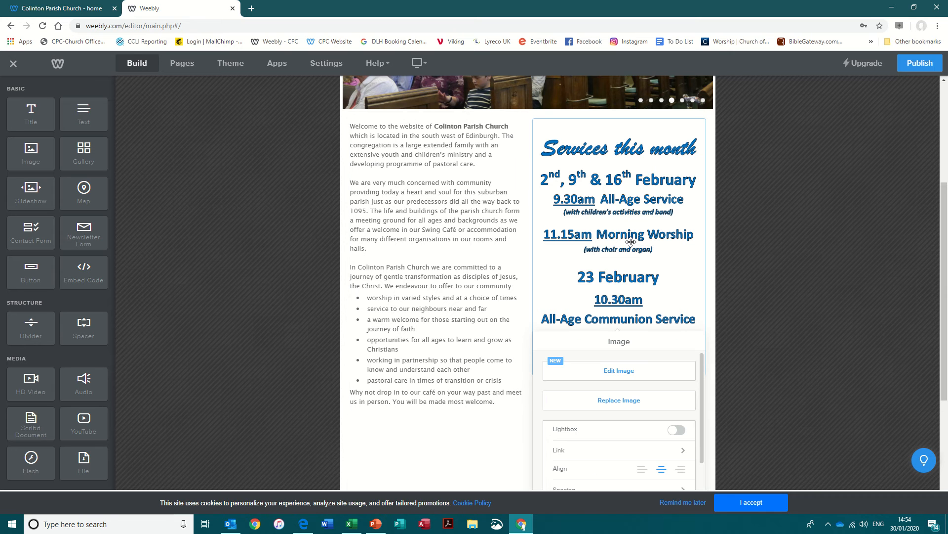
click(602, 401)
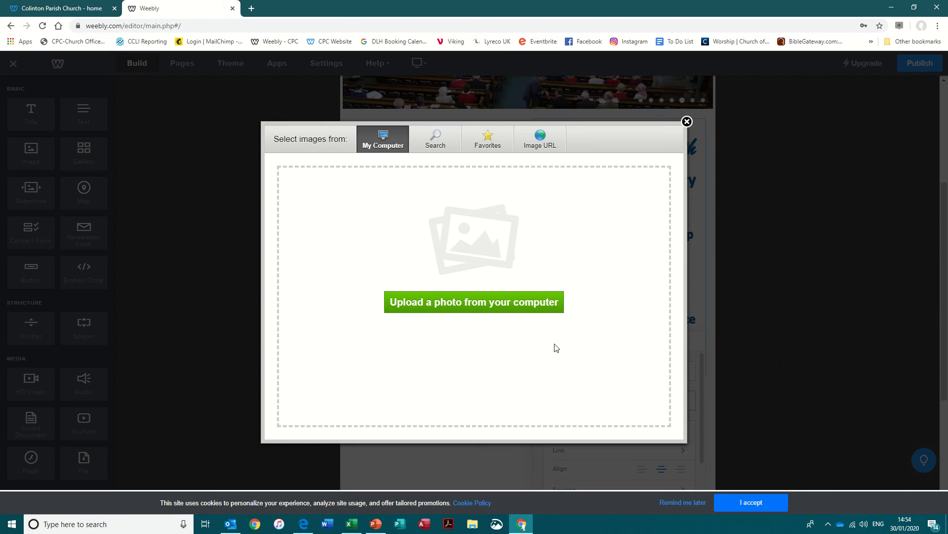
click(426, 307)
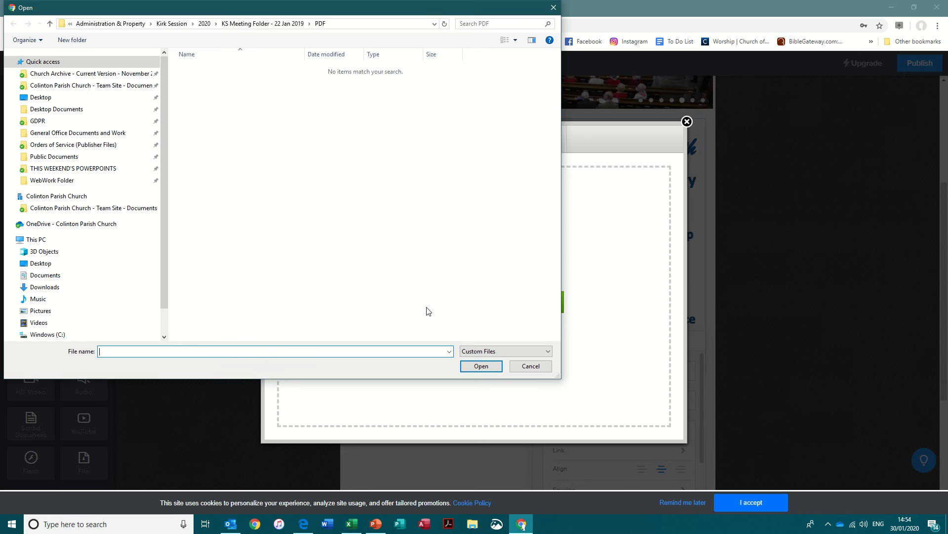
click(50, 181)
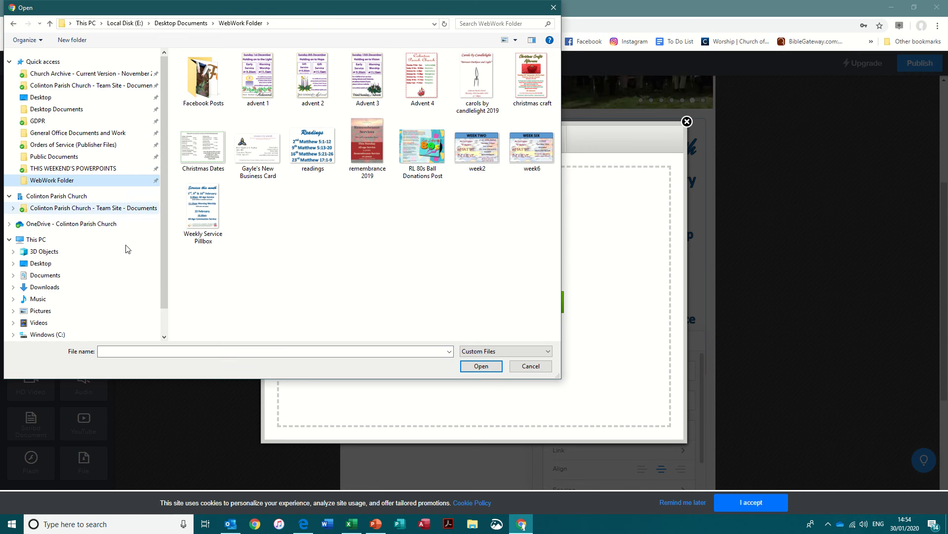
click(190, 202)
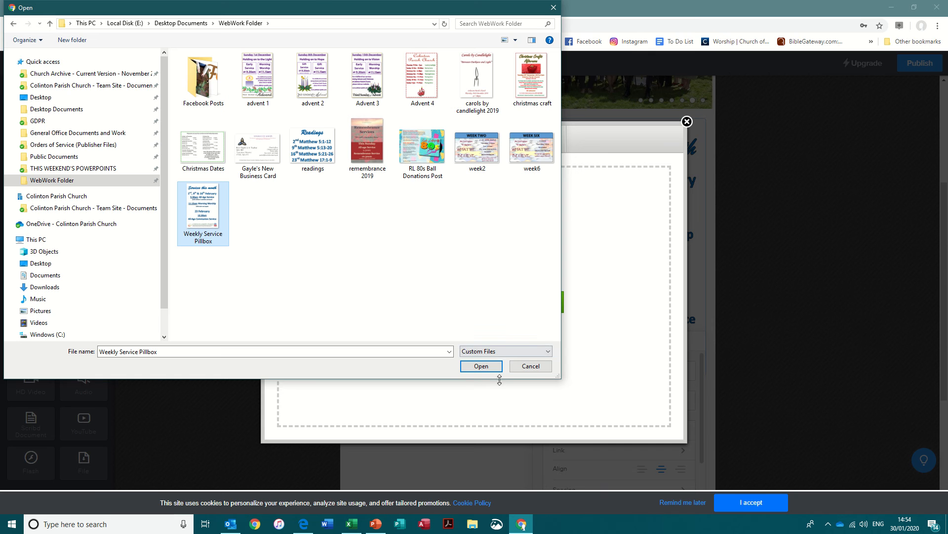
click(481, 366)
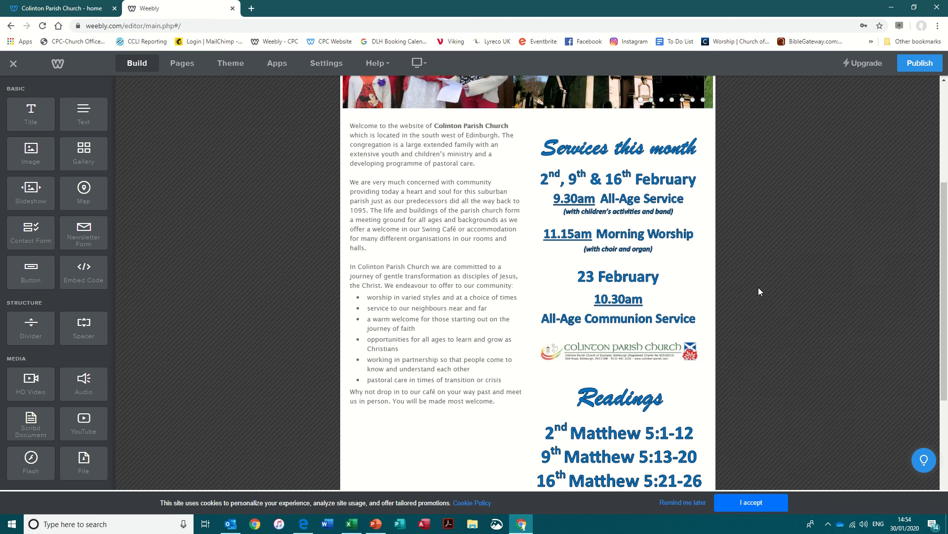
Step: Replace the Readings image below the services with the readings picture from the WebWork Folder
scroll(667, 285, down, 4)
click(617, 254)
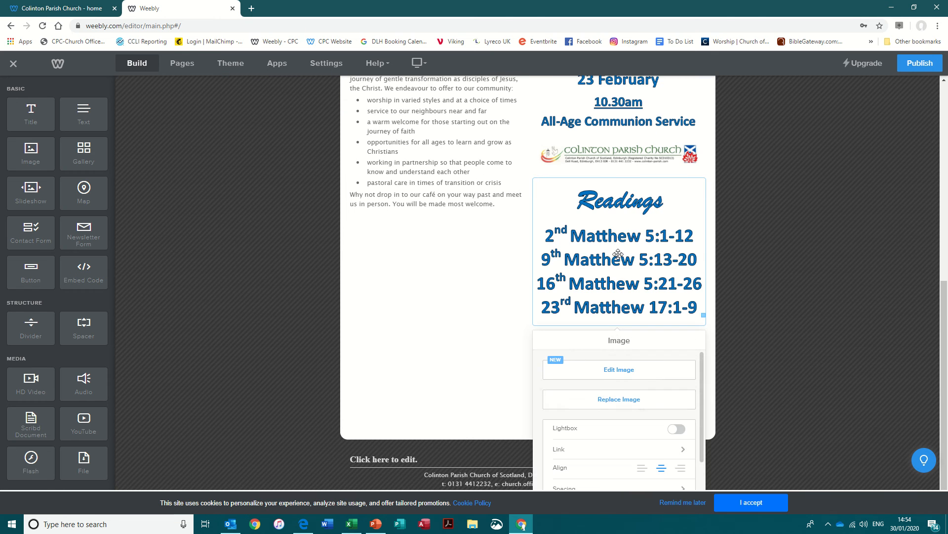
click(602, 399)
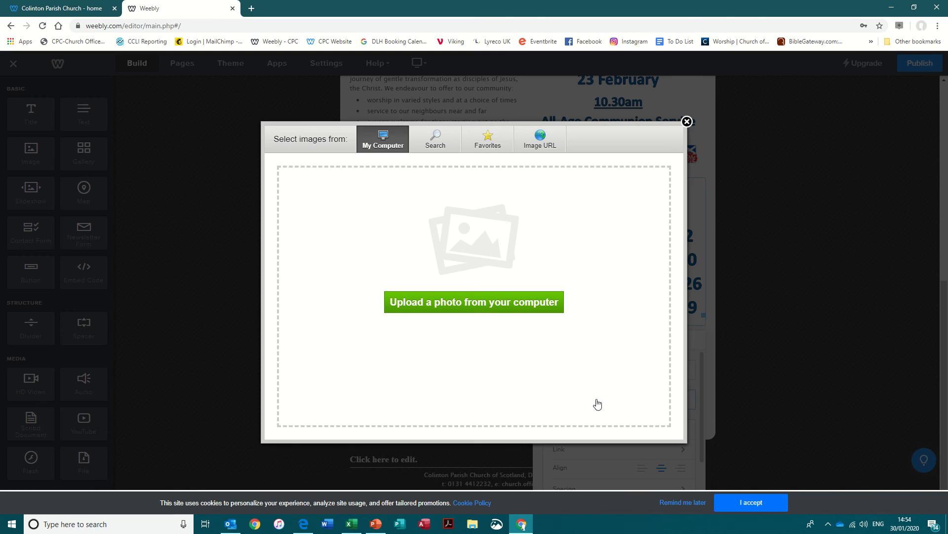
click(476, 299)
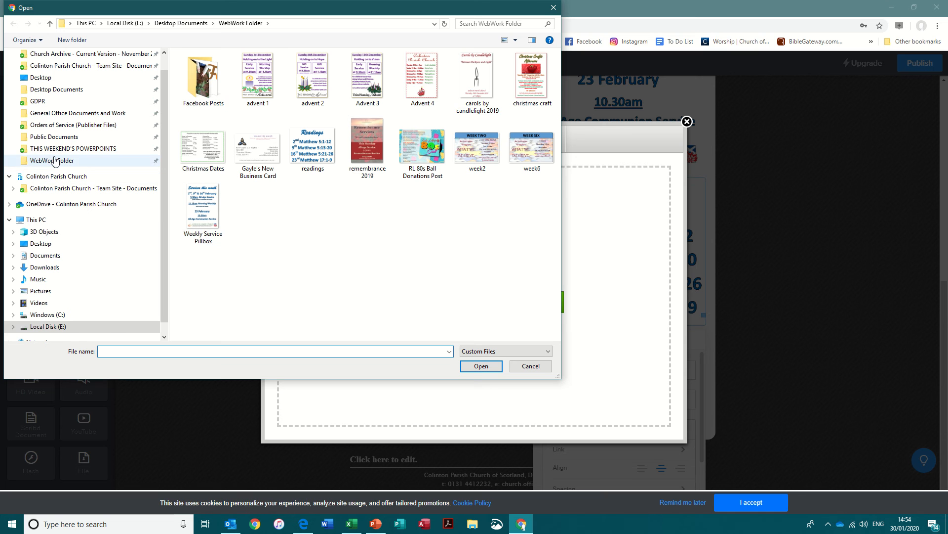
click(323, 157)
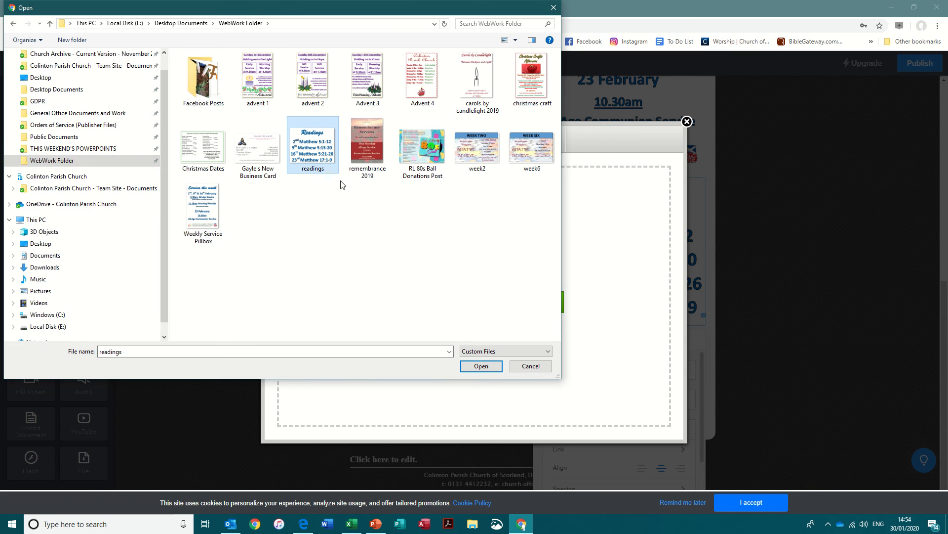
click(477, 365)
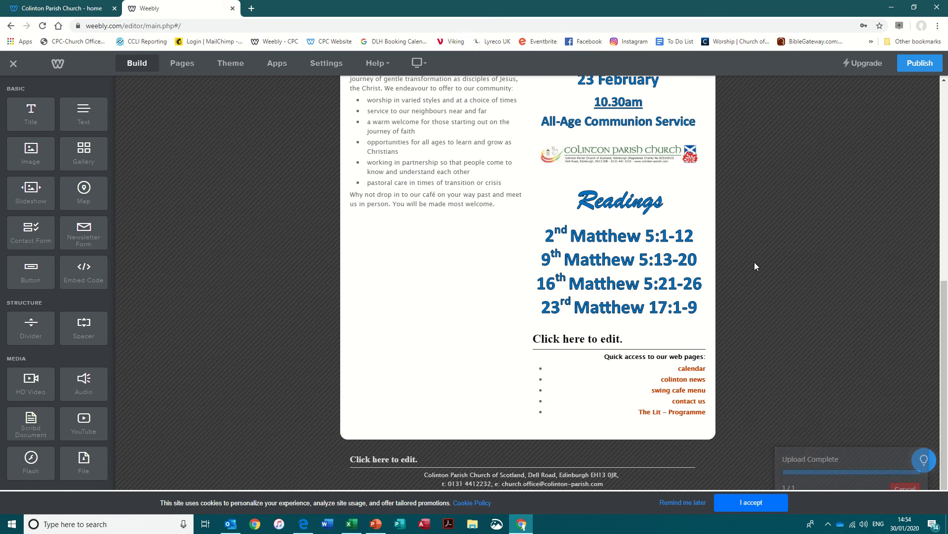
Step: Check the two replaced images on the home page, publish the website and dismiss the confirmation
scroll(795, 310, up, 7)
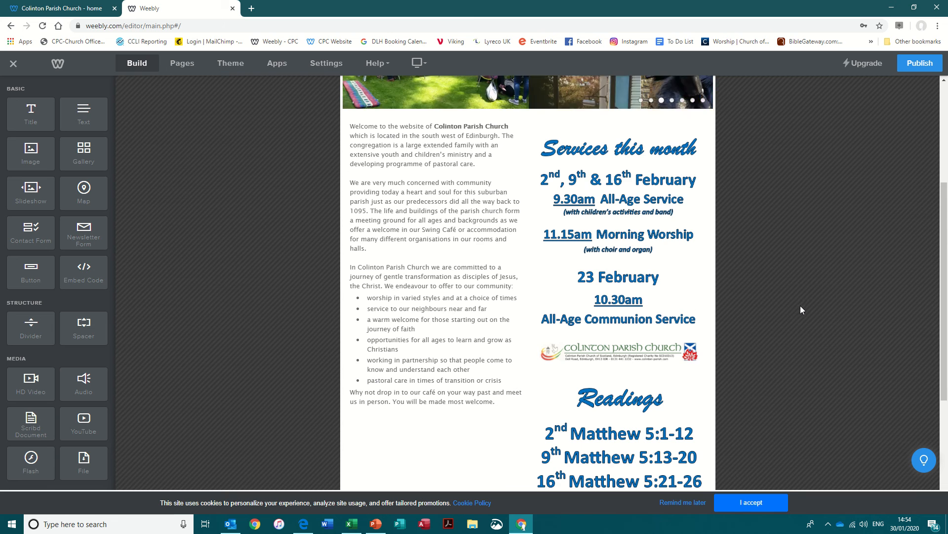
scroll(801, 313, down, 3)
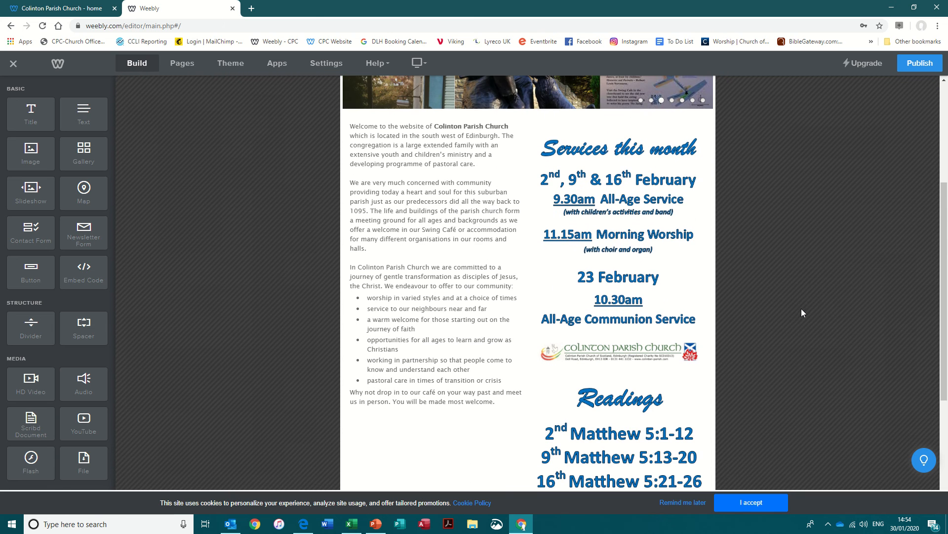
click(923, 65)
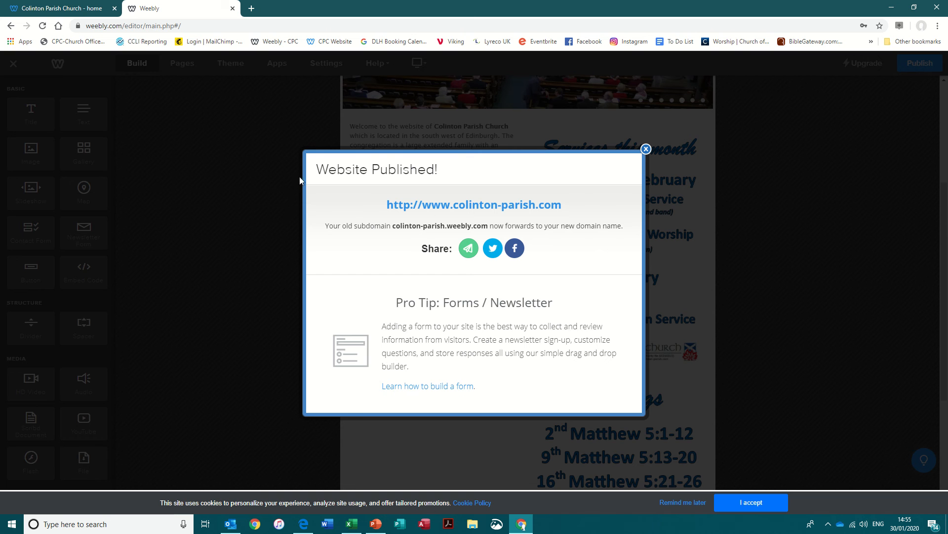
click(646, 148)
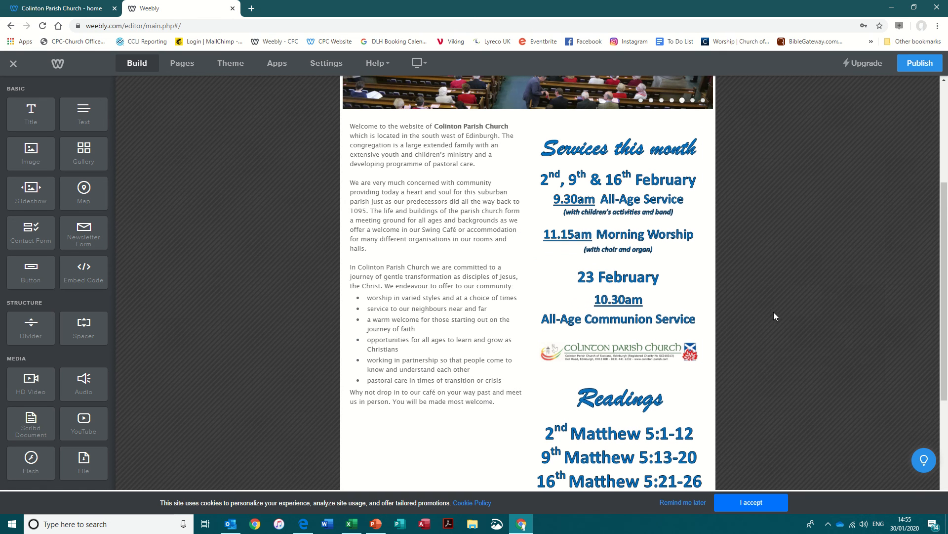
scroll(775, 313, up, 4)
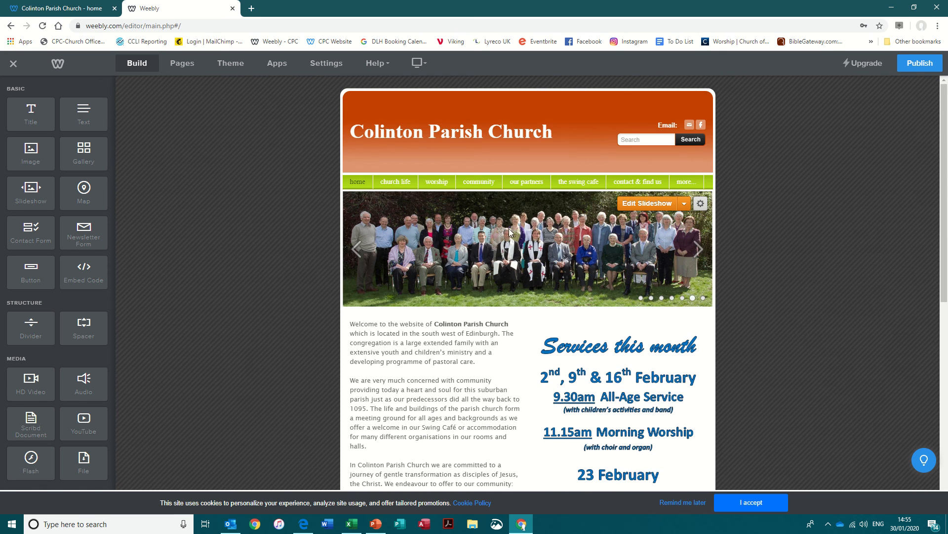
mouse_move(573, 184)
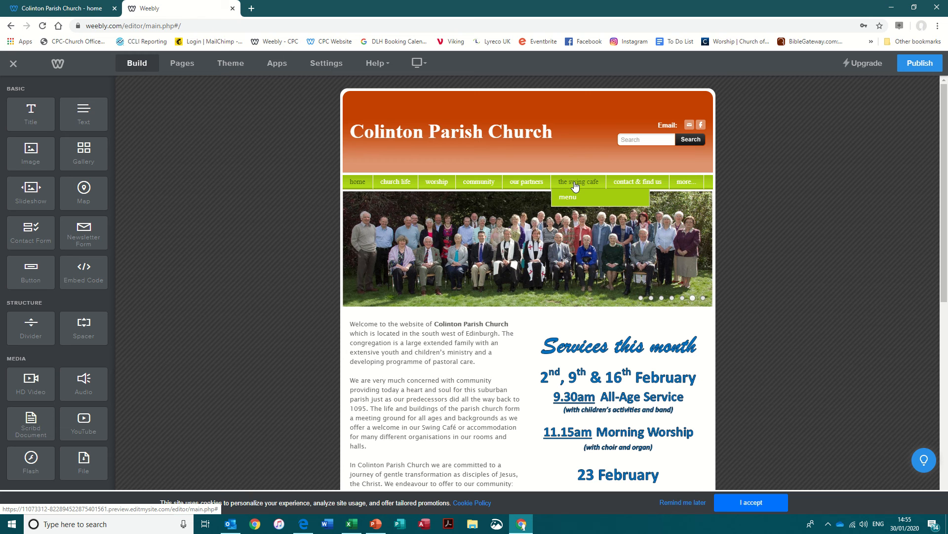
mouse_move(474, 183)
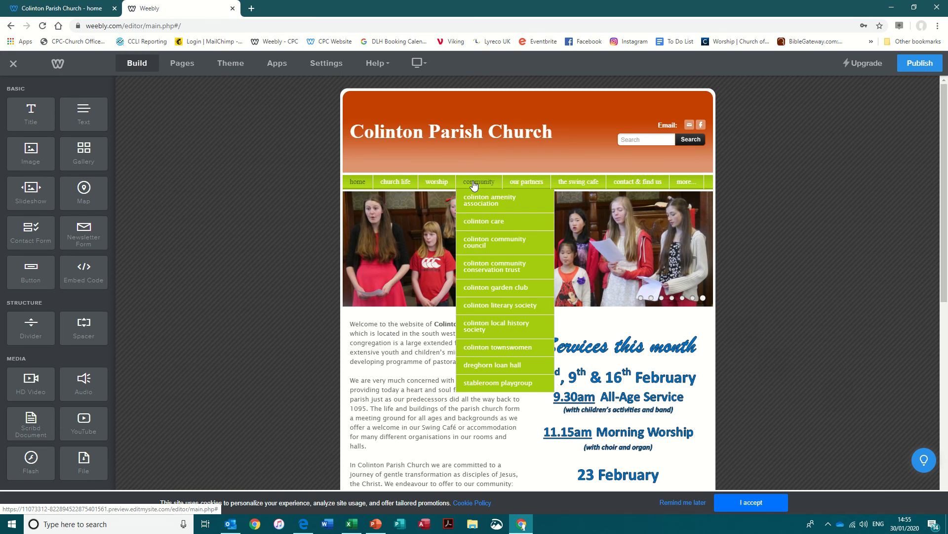
mouse_move(394, 186)
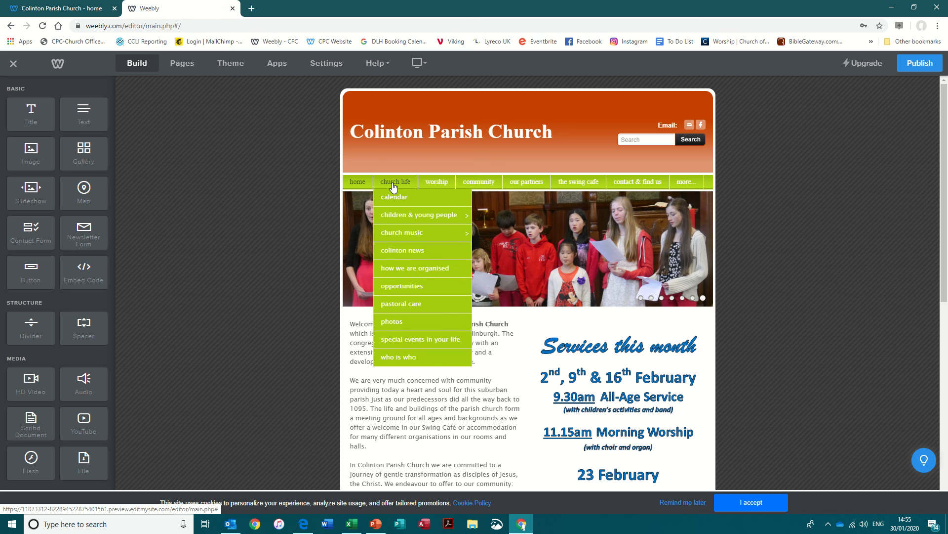
Step: Open the Colinton News page under church life and start a file upload from the computer for its embedded Scribd document
click(386, 251)
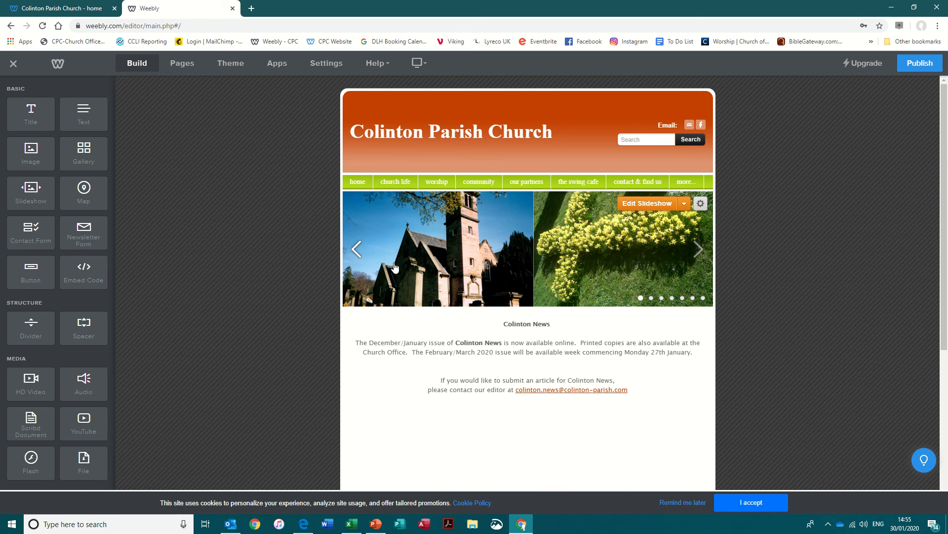
scroll(496, 289, down, 5)
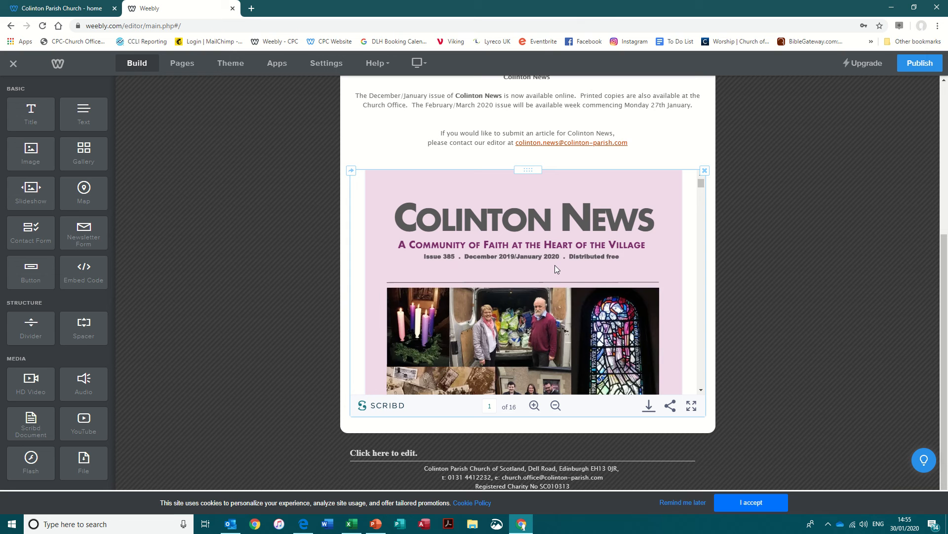
click(534, 197)
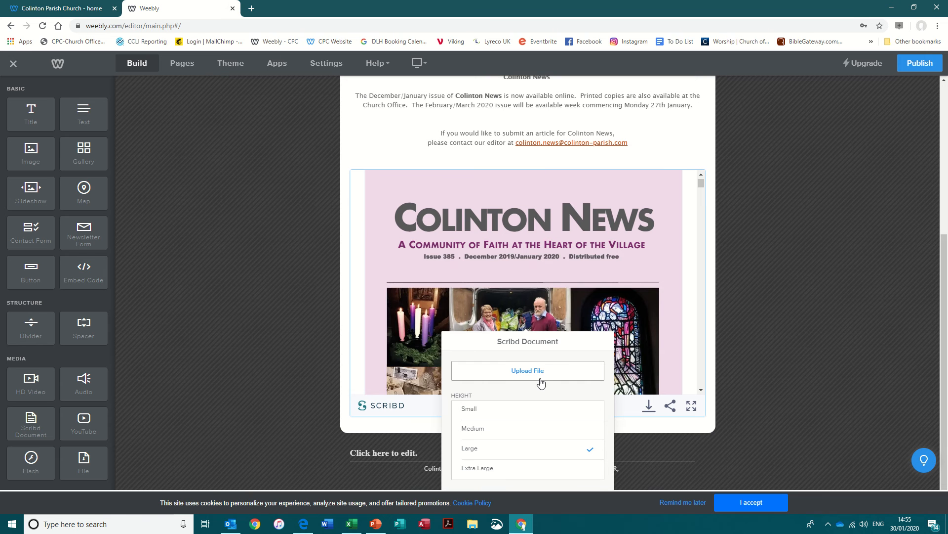
click(515, 375)
click(479, 340)
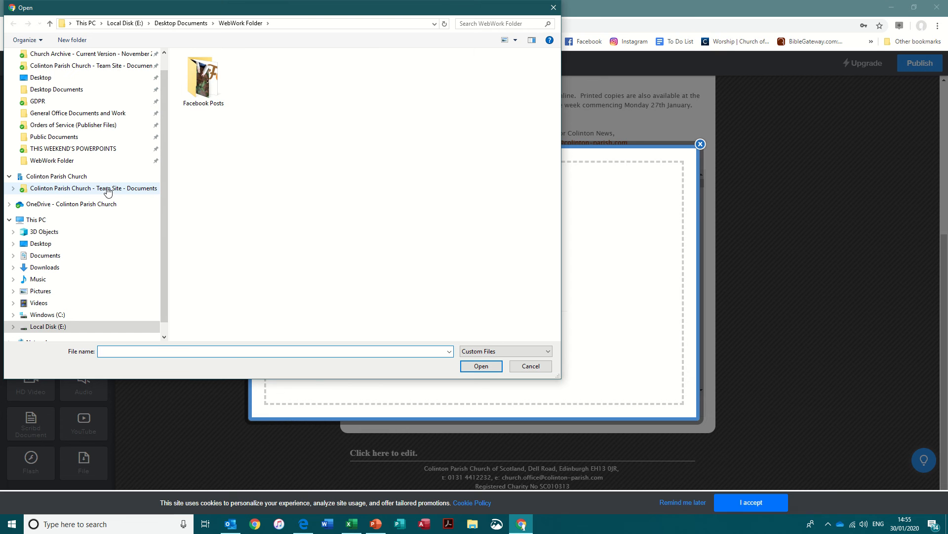
Step: Upload CN 2020 FebMar from the Team Site's Colinton News folder, 2020 FebMar Issue, as the Scribd document, and accept the cookie notice
click(63, 191)
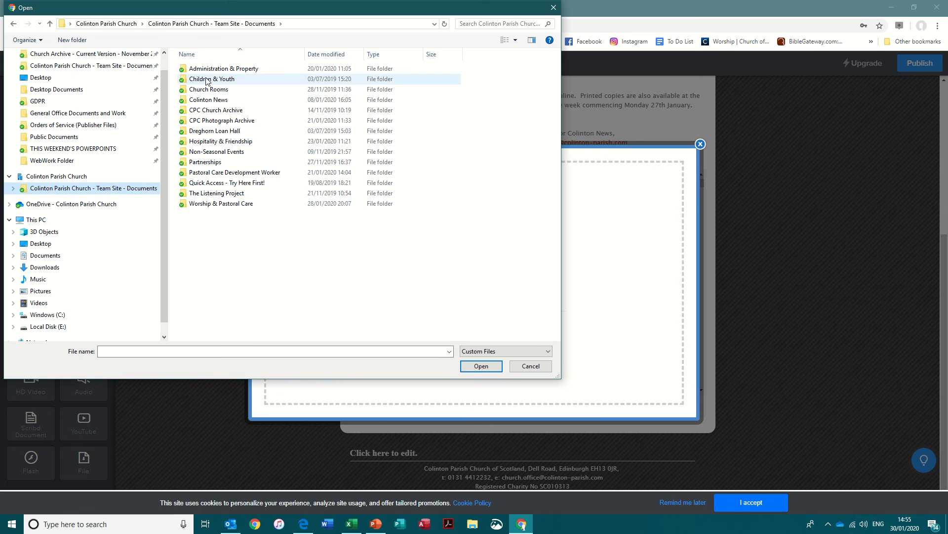
double_click(186, 102)
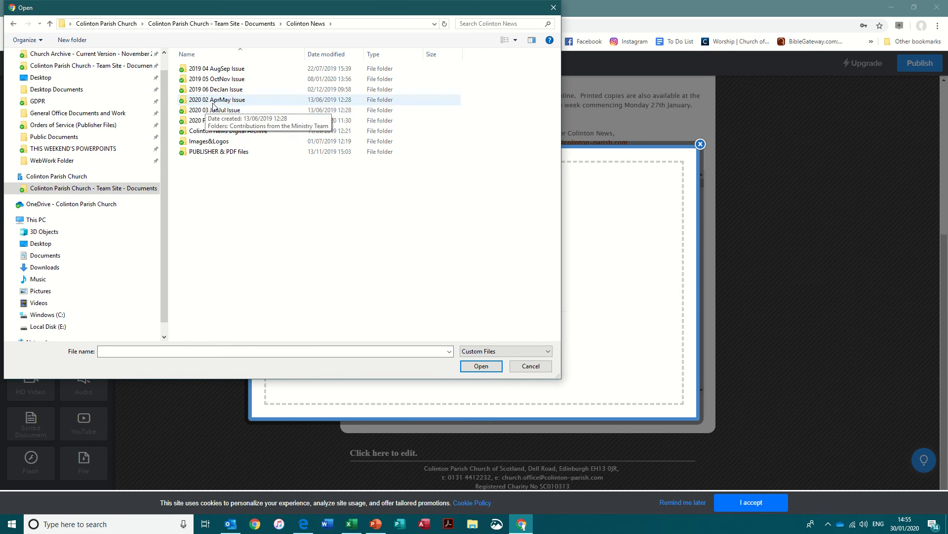
double_click(183, 123)
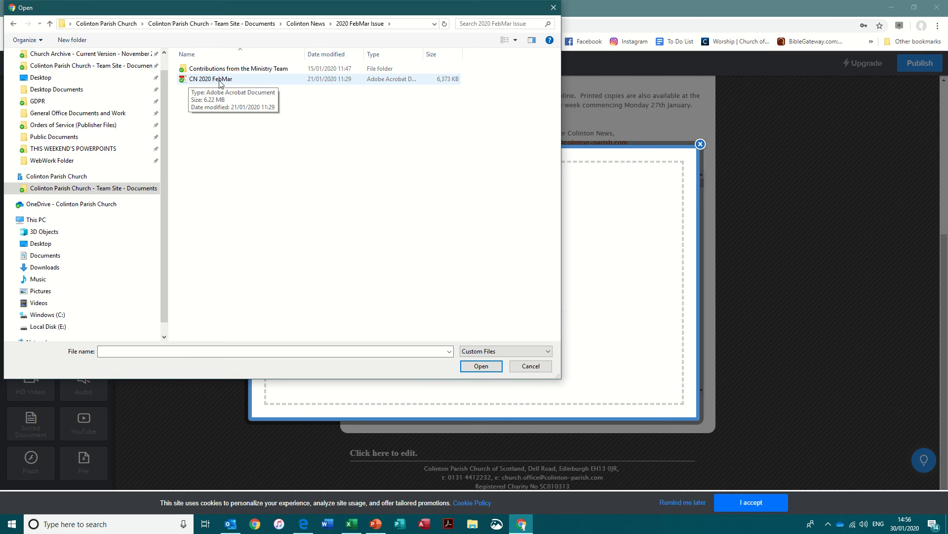
click(212, 81)
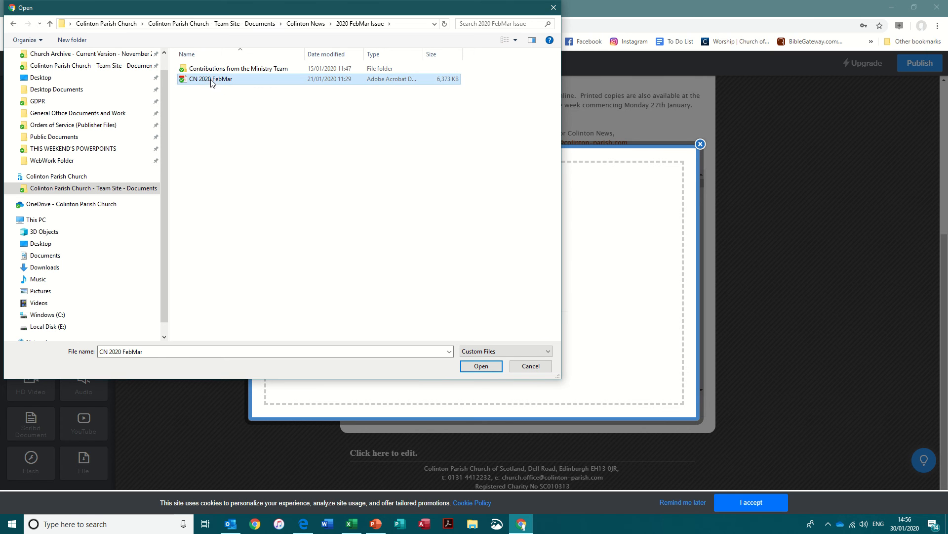
click(482, 369)
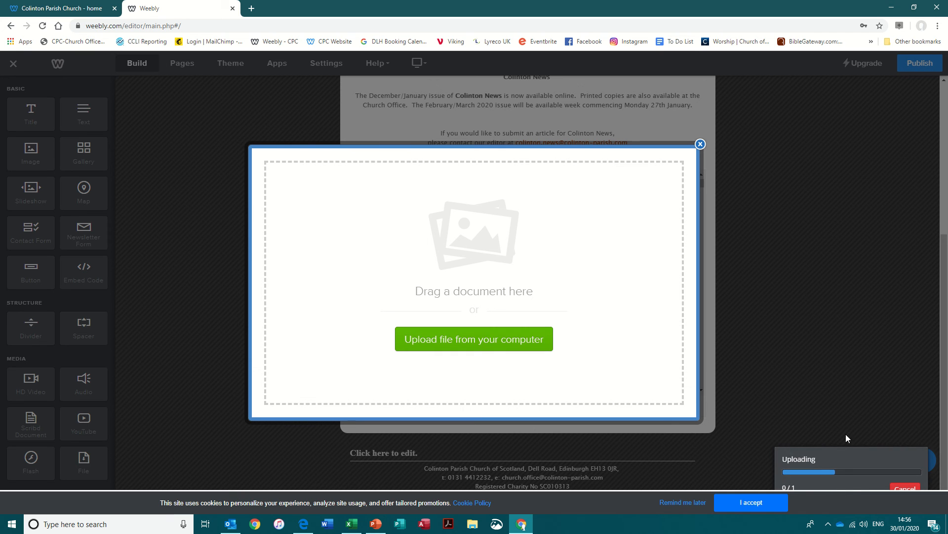
click(751, 503)
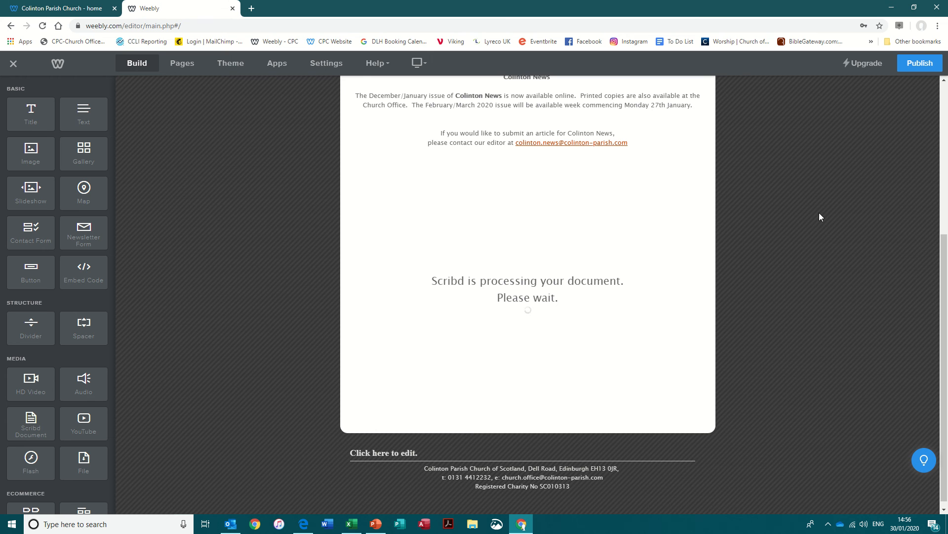
Step: Change the issue months in the first sentence of the Colinton News text to February/March
scroll(817, 229, up, 3)
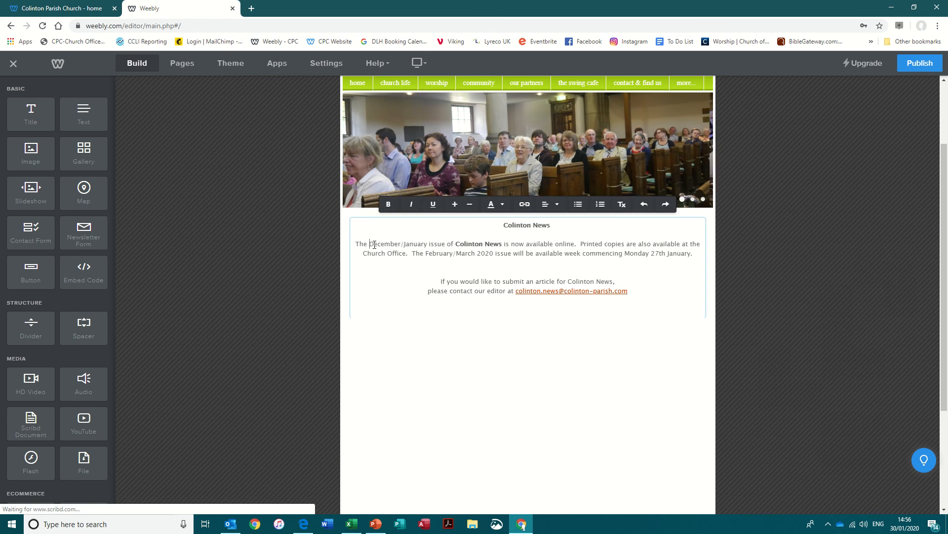
drag(369, 244, 426, 245)
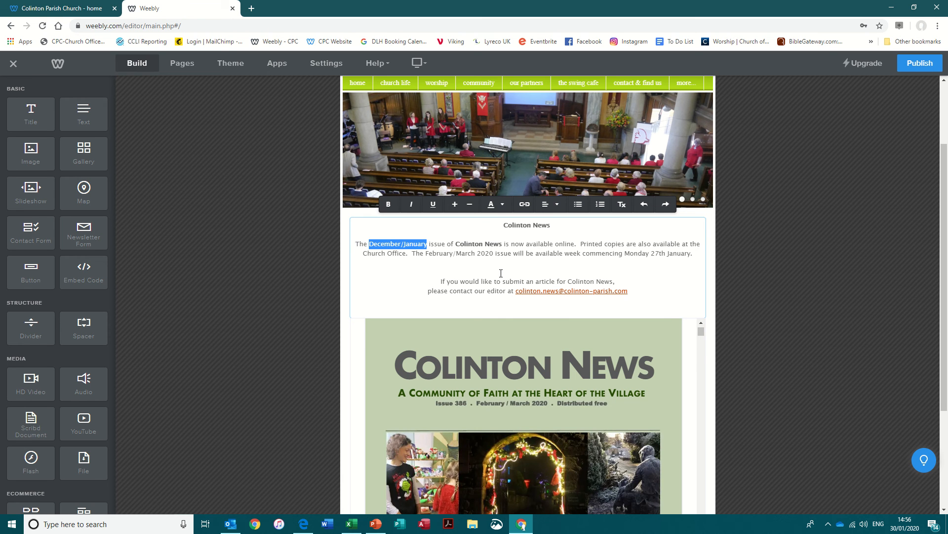
text(February)
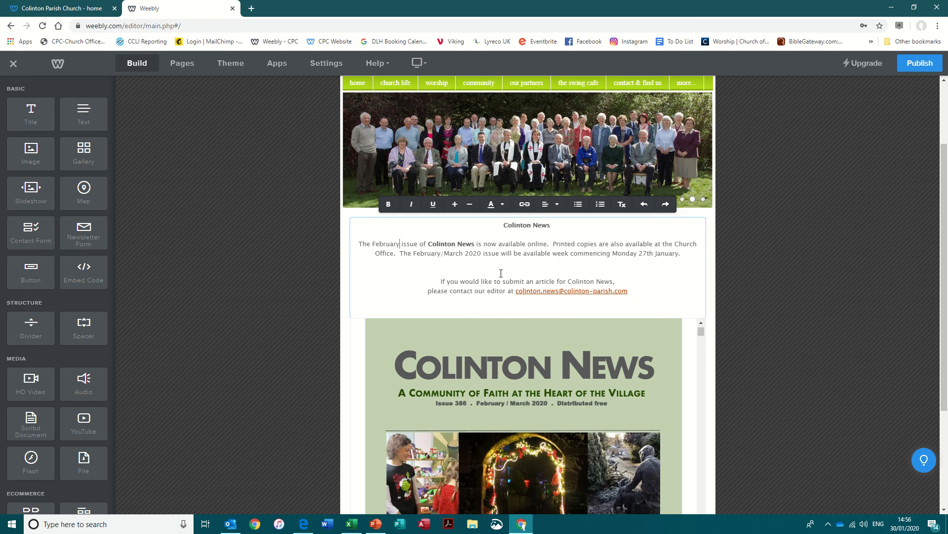
text(/March)
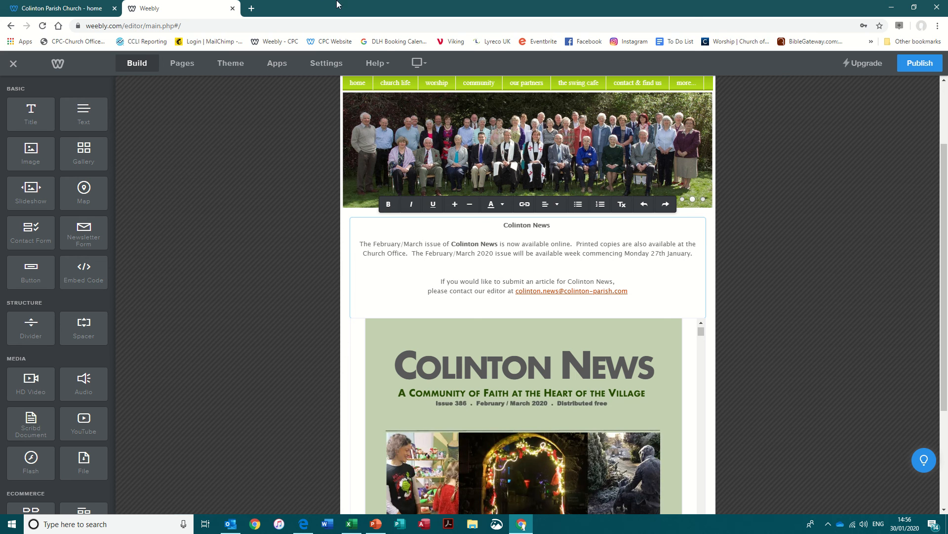
click(409, 20)
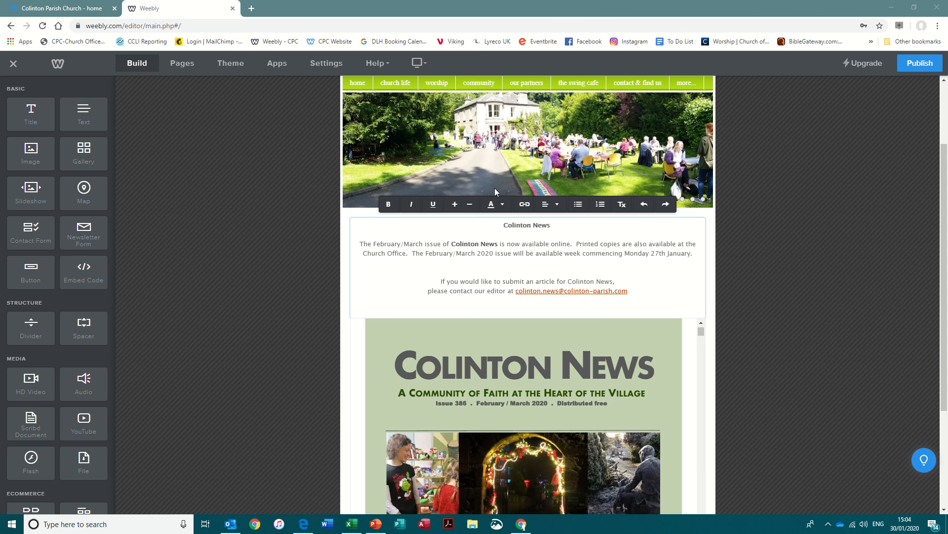
Step: Publish the website with the new magazine issue and dismiss the confirmation
scroll(534, 325, down, 3)
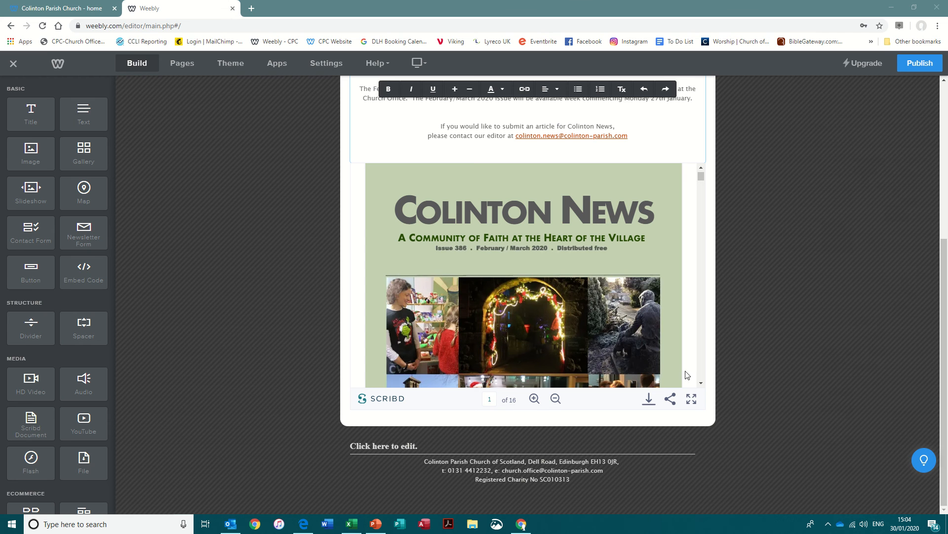
click(921, 65)
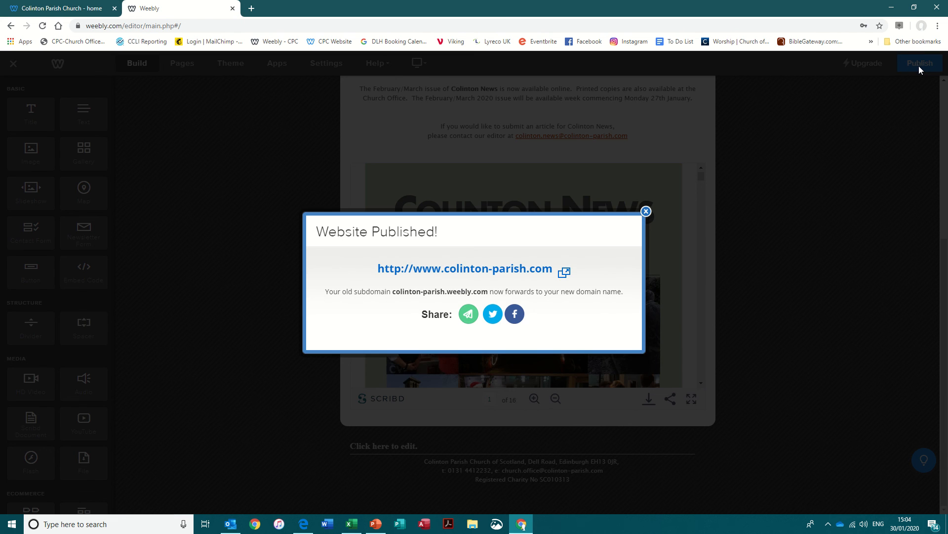
click(646, 212)
Step: Change the upcoming issue's months in the Colinton News text to April/May, keeping the year 2020
scroll(560, 243, up, 2)
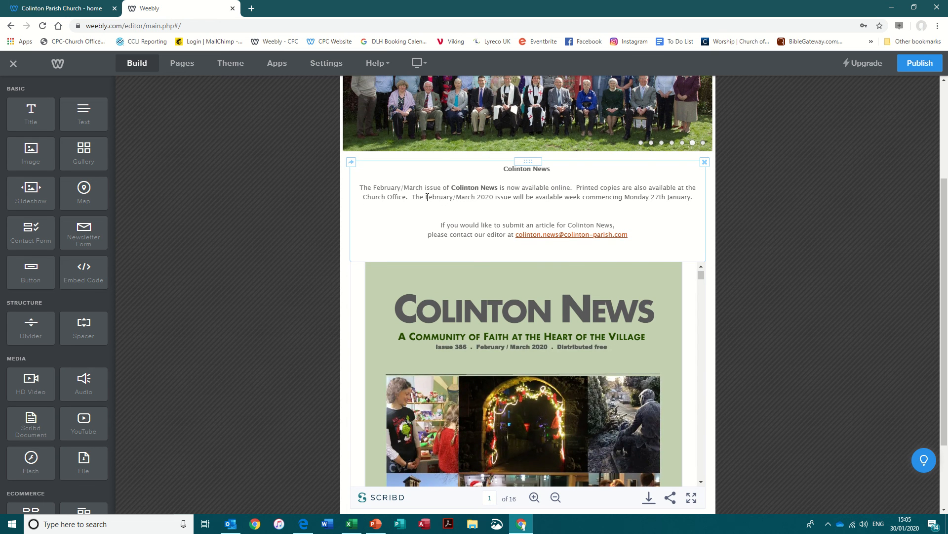
drag(426, 197, 475, 197)
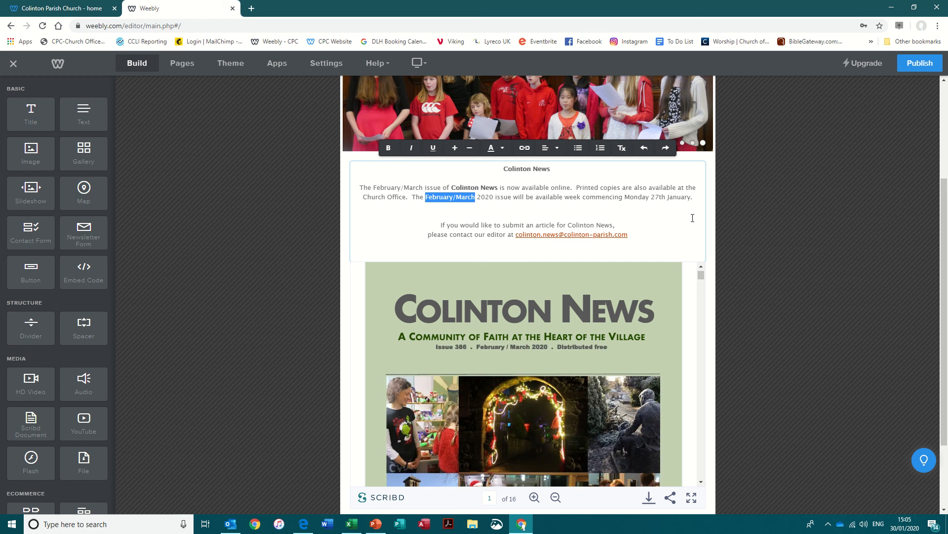
text(April)
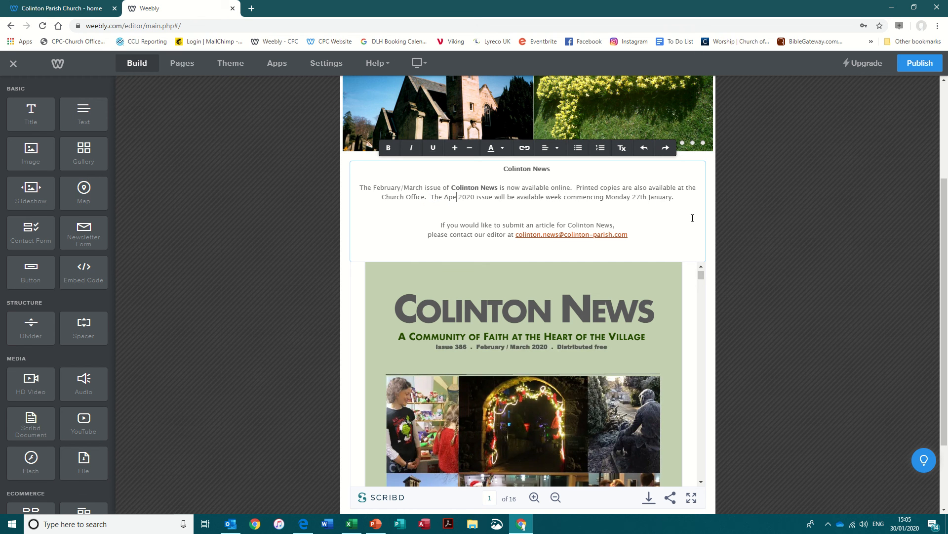
text(/May)
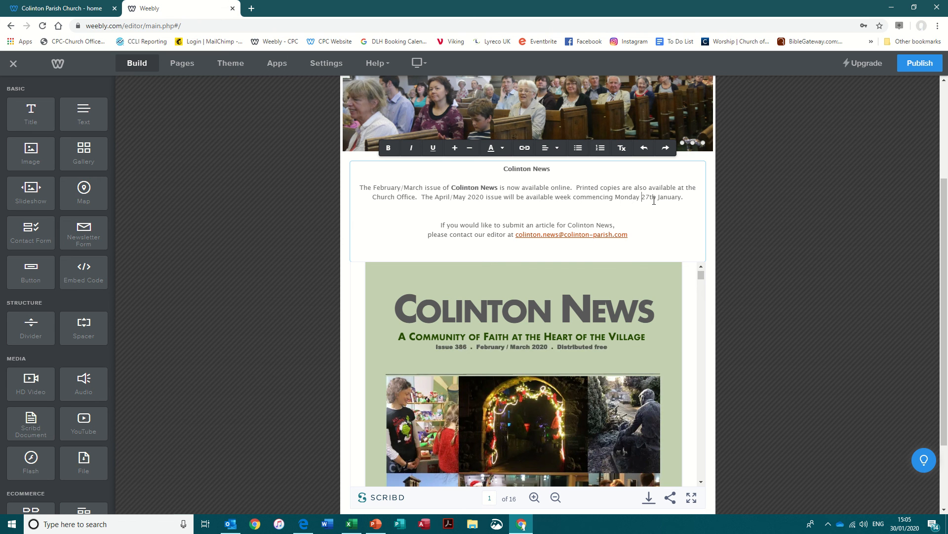
Step: Set the upcoming issue's availability date in the Colinton News text to Monday 6th April
key(shift+Right)
key(shift+Right)
text(6)
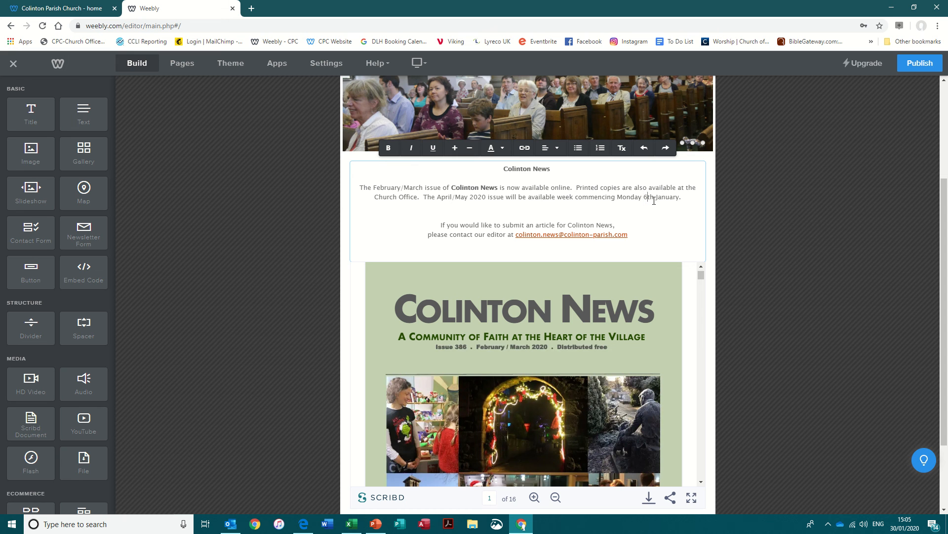
key(Right)
key(Right)
key(Right)
key(shift+Right)
key(shift+Right)
key(shift+Right)
key(shift+Right)
key(shift+Right)
key(shift+Right)
key(shift+Right)
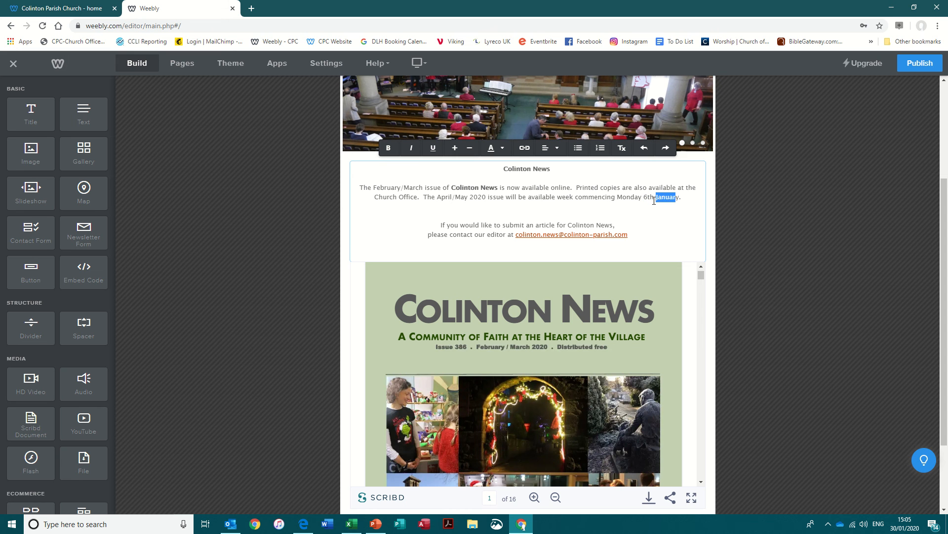
text(April)
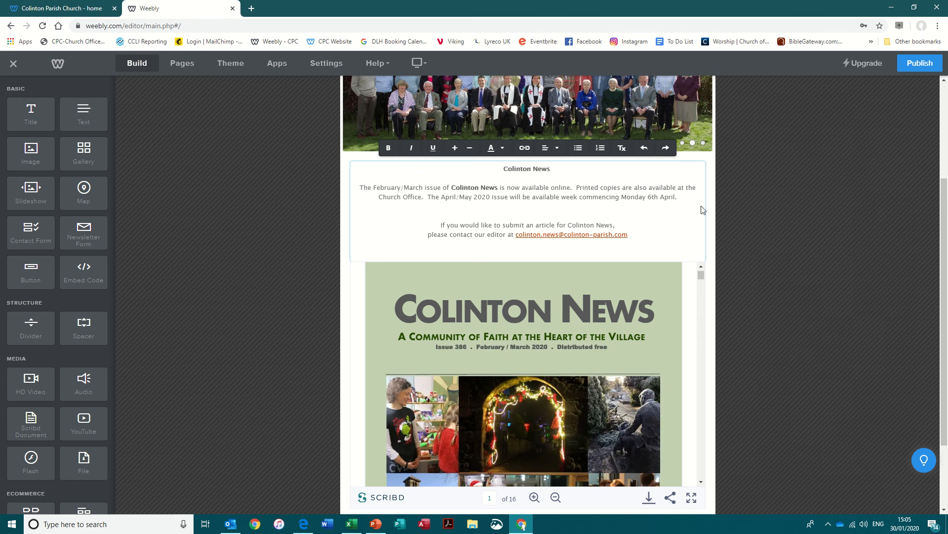
Step: Publish the website again with the revised upcoming issue notice and close the confirmation
click(927, 68)
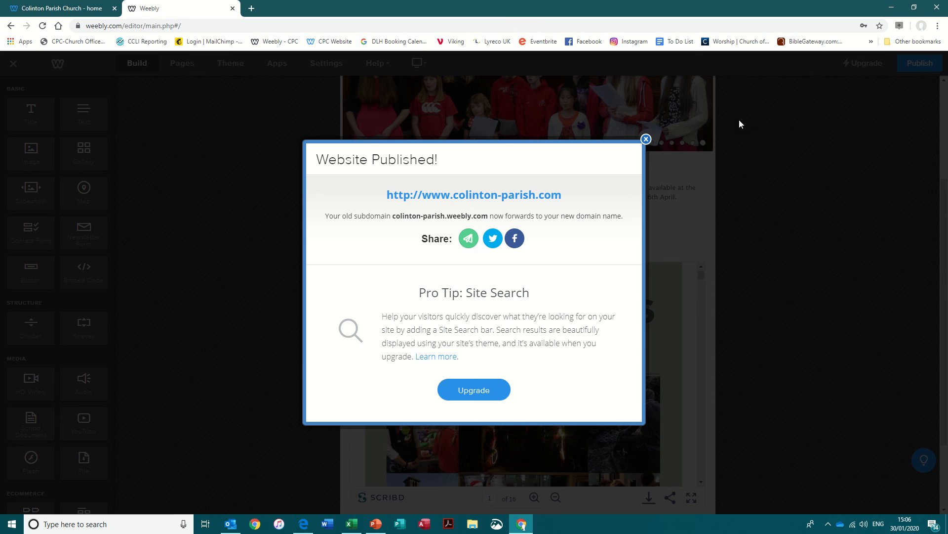
click(646, 139)
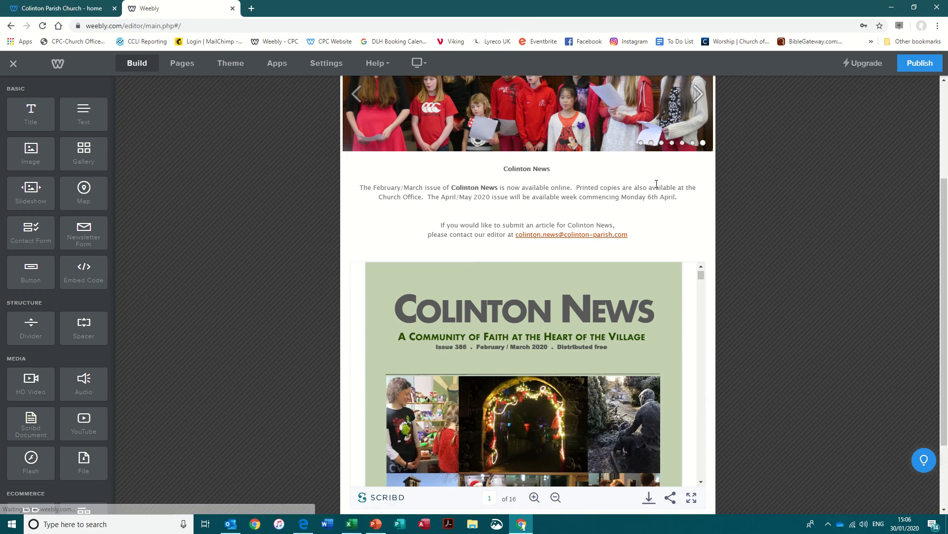
Step: Look over the updated Colinton News page in the editor and switch to the live church website
scroll(683, 288, up, 3)
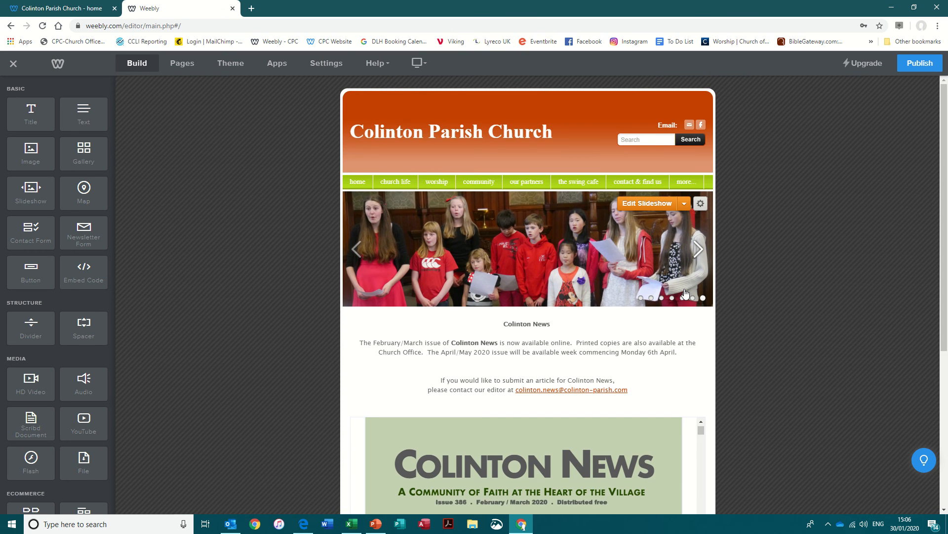
scroll(685, 293, down, 5)
scroll(685, 293, up, 3)
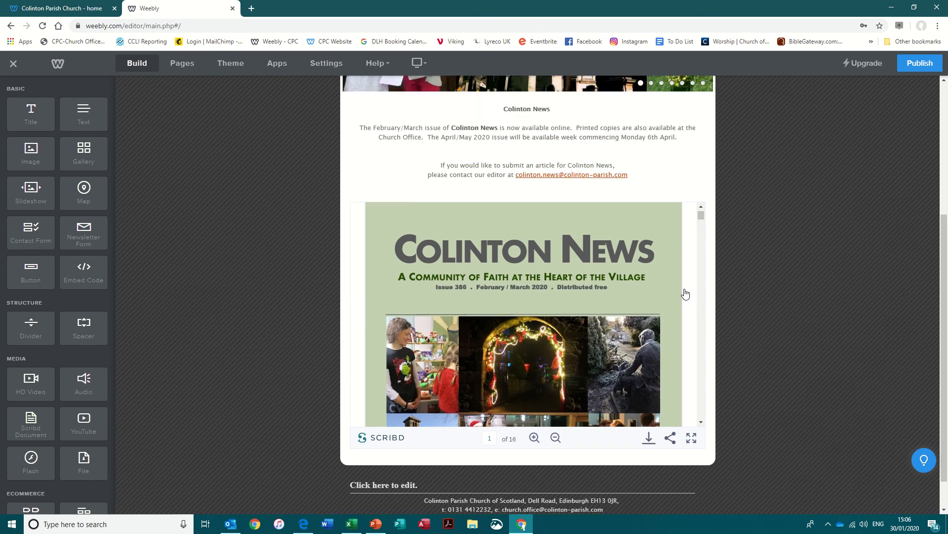
click(62, 9)
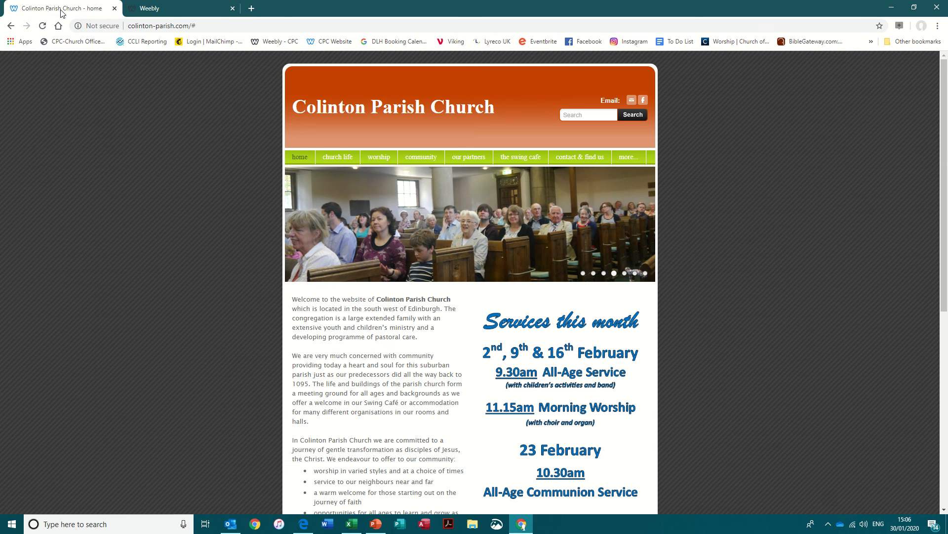